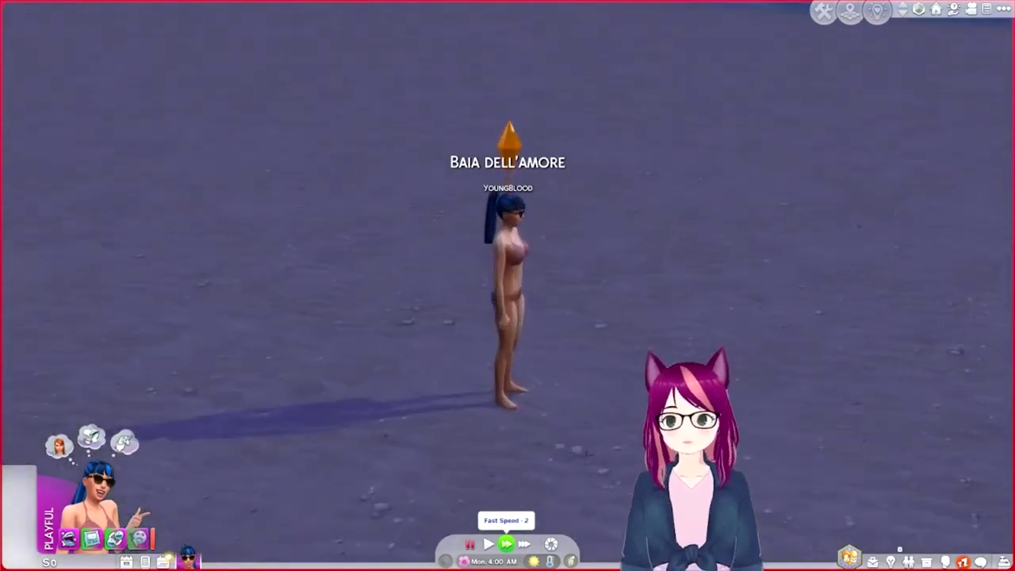
Step: Resume the game, look around the beach lot, and enter Build Mode with F2
key("p")
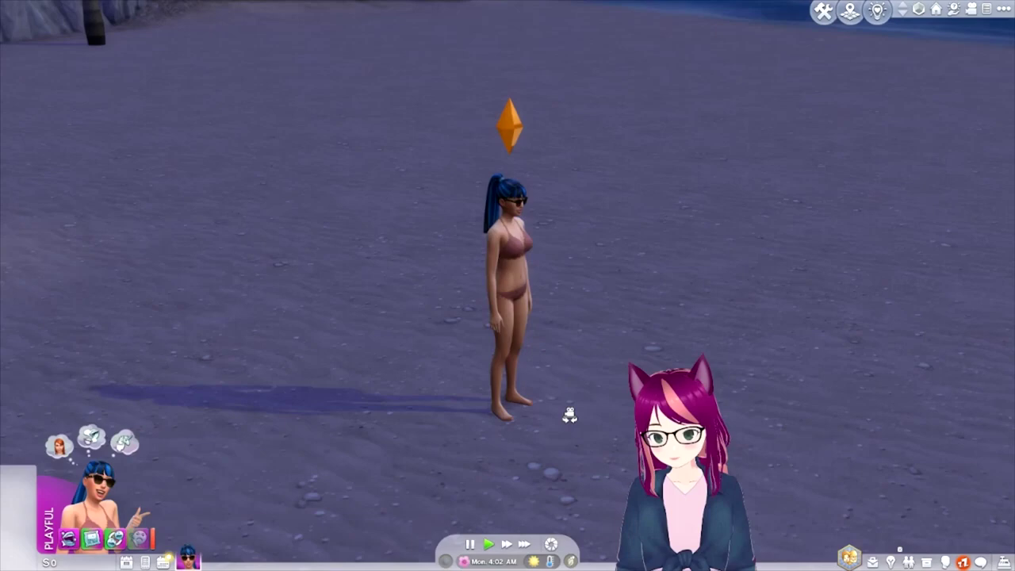
key("period")
key("minus")
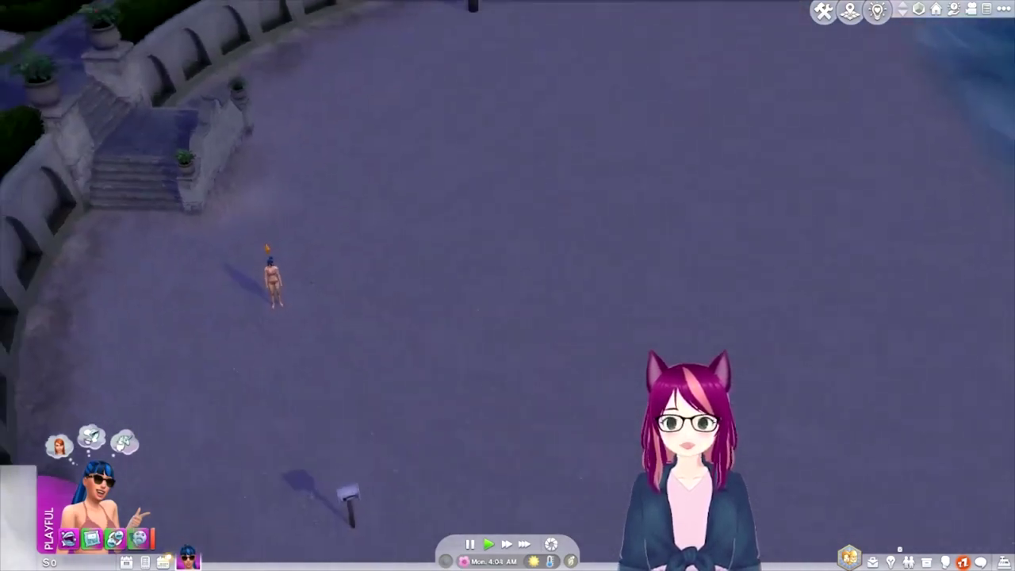
key("minus")
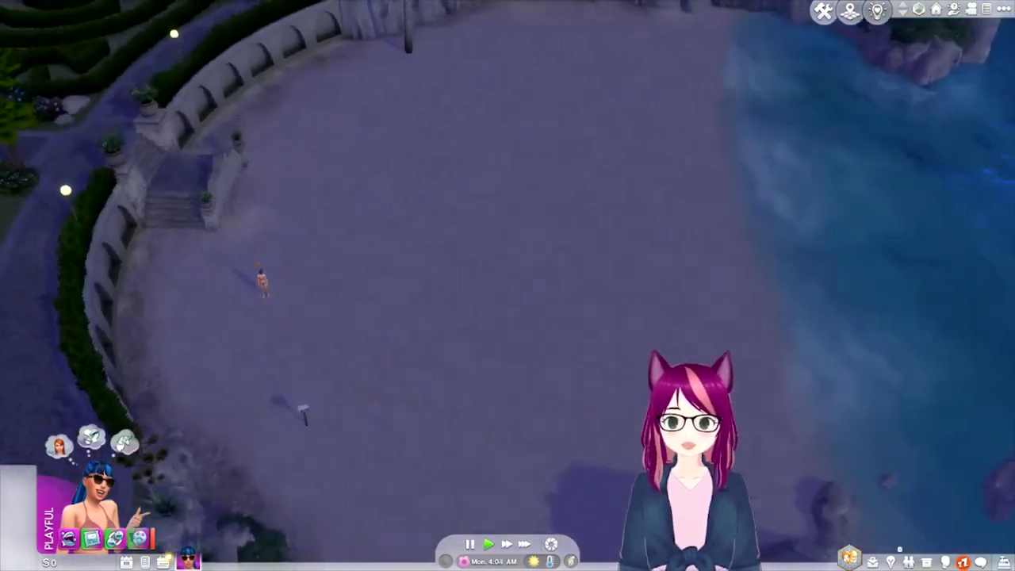
key("period")
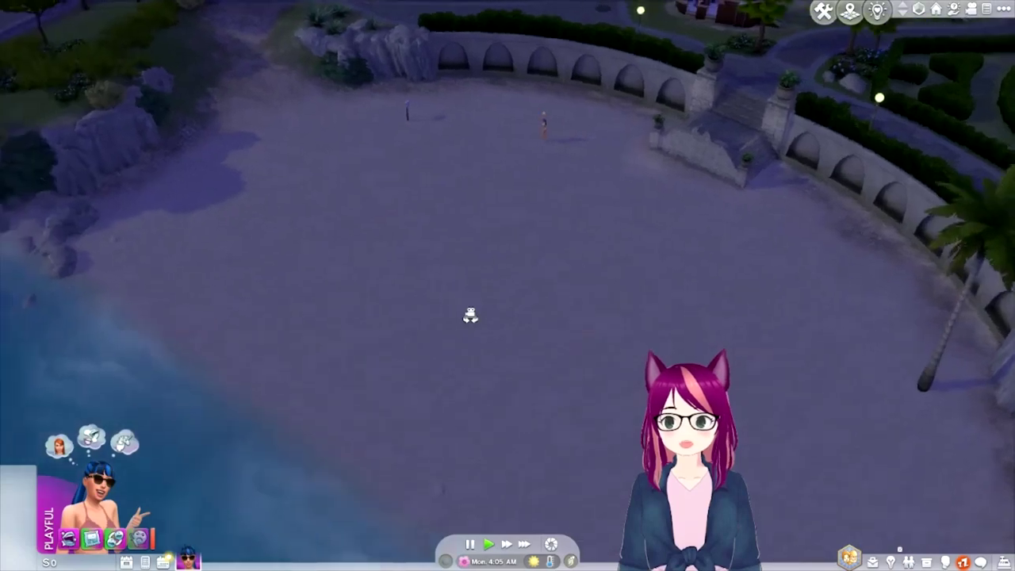
key("Up")
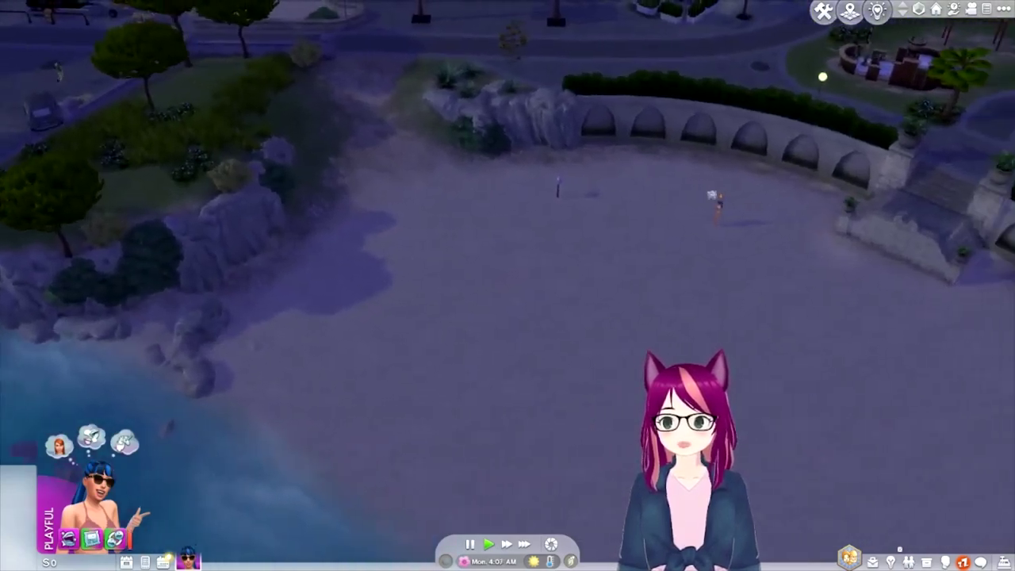
key("plus")
key("Up")
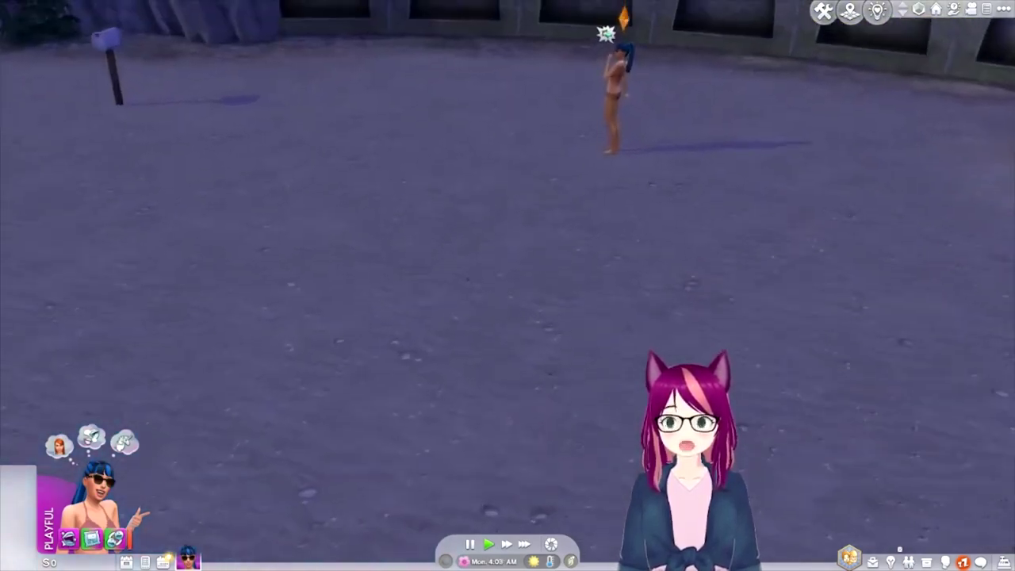
key("F2")
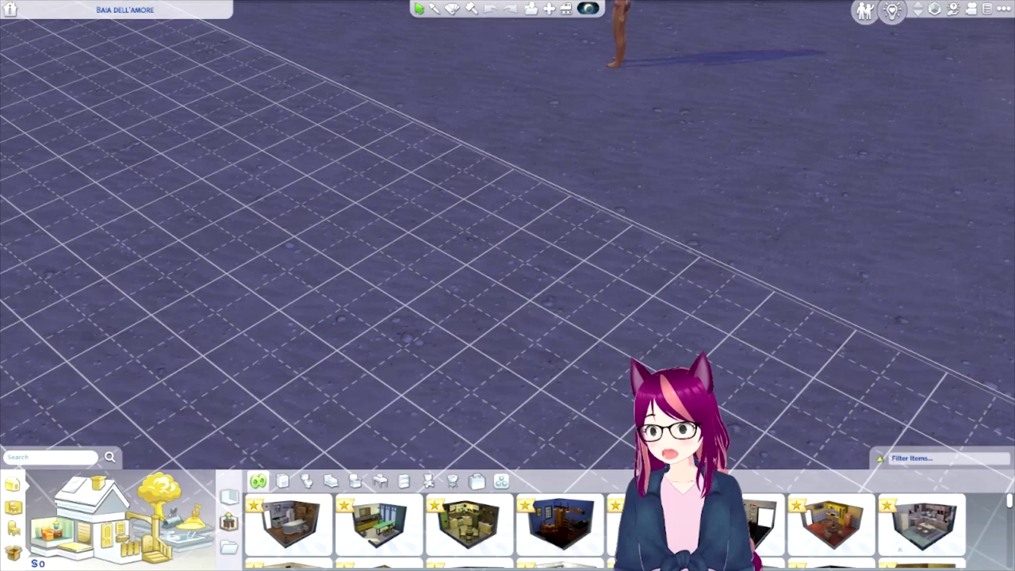
Step: Place the candle item from the household inventory on the sand, then return to Live Mode
left_click(14, 552)
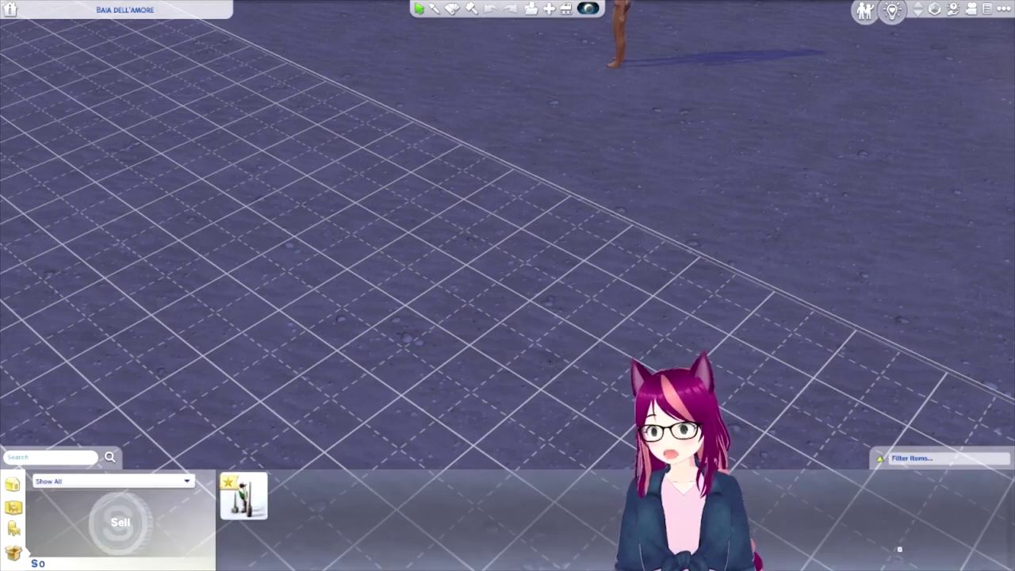
left_click(244, 496)
left_click(318, 246)
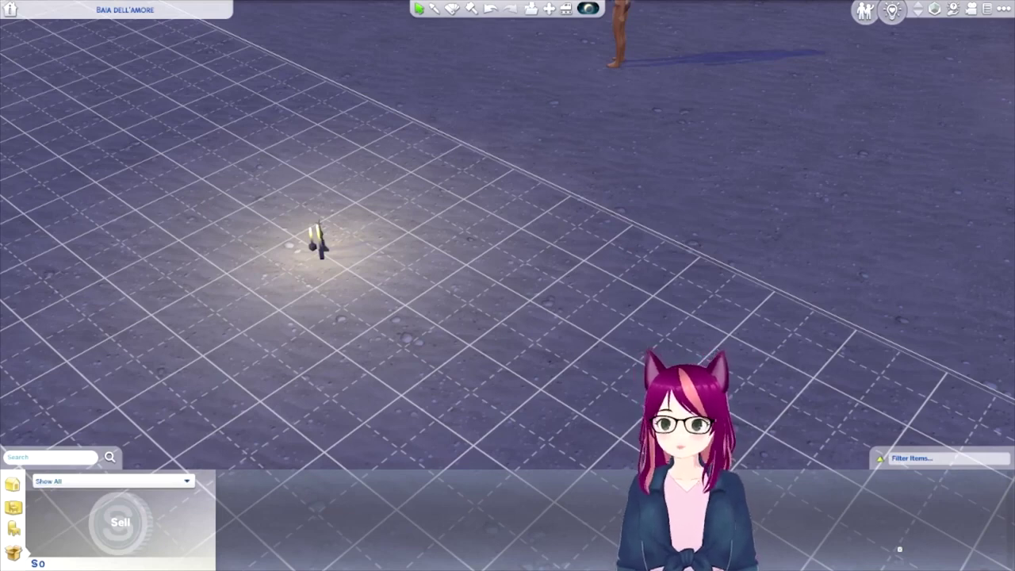
left_click(865, 11)
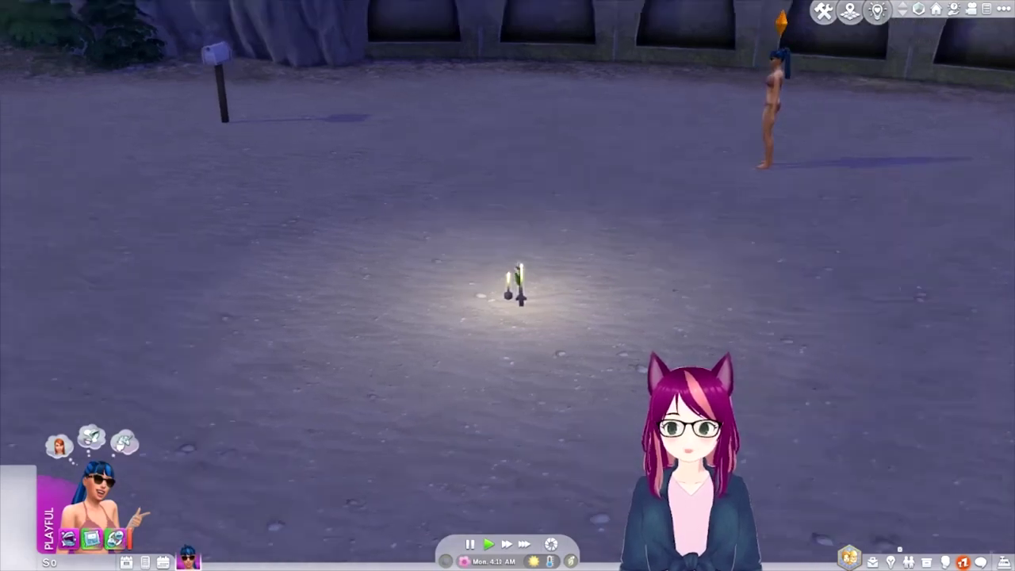
Step: Open the candle's Light options, back out of them, and choose Extinguish
left_click(517, 287)
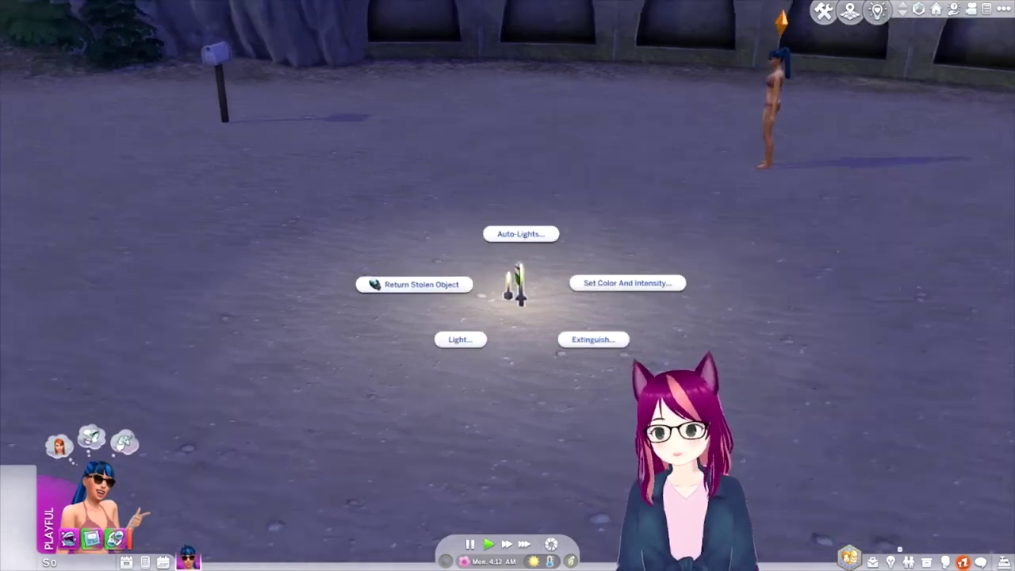
left_click(460, 339)
right_click(508, 301)
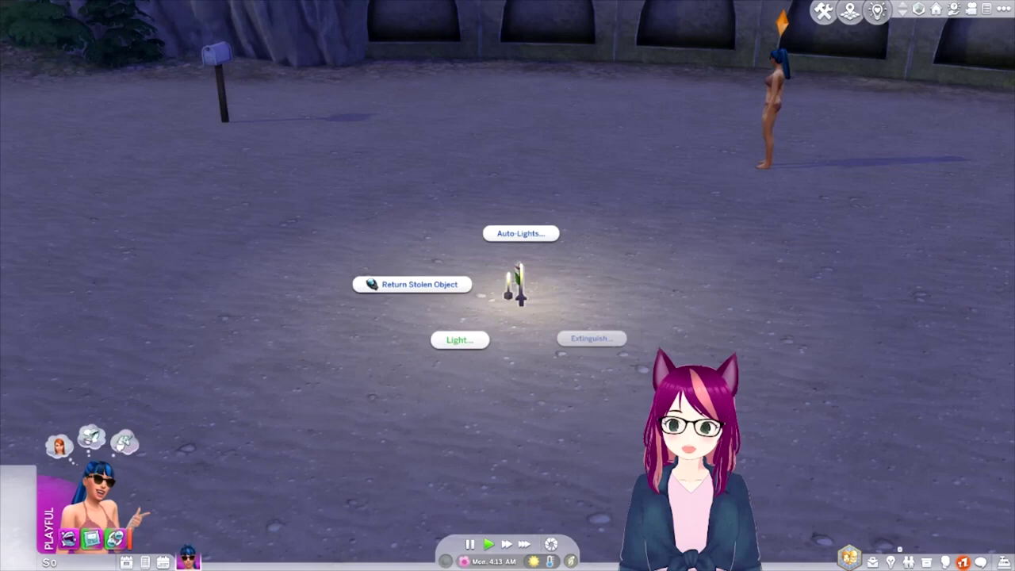
left_click(593, 339)
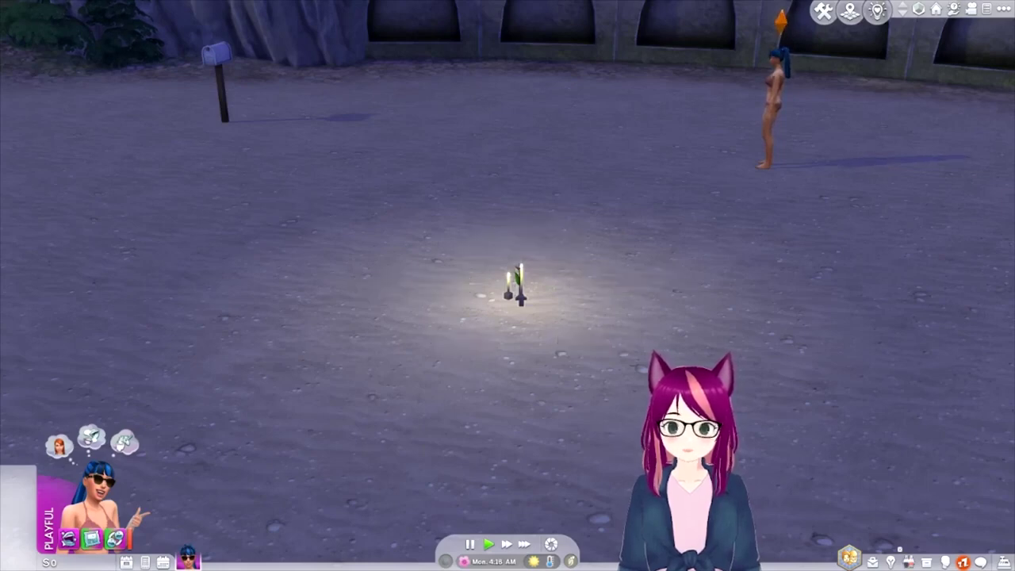
Step: In Build Mode, pick up the candle and send it to the household inventory
key("F2")
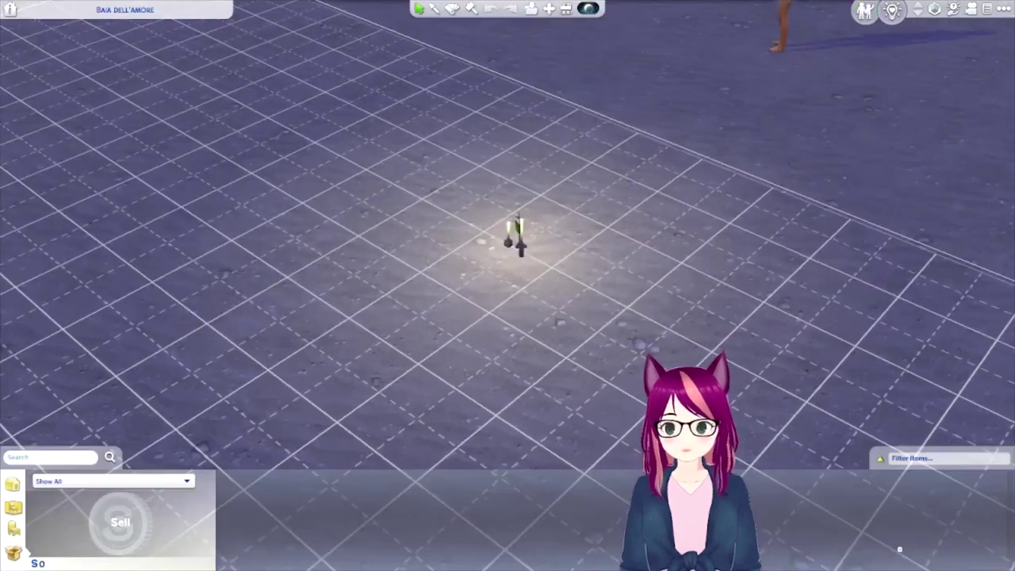
left_click(517, 238)
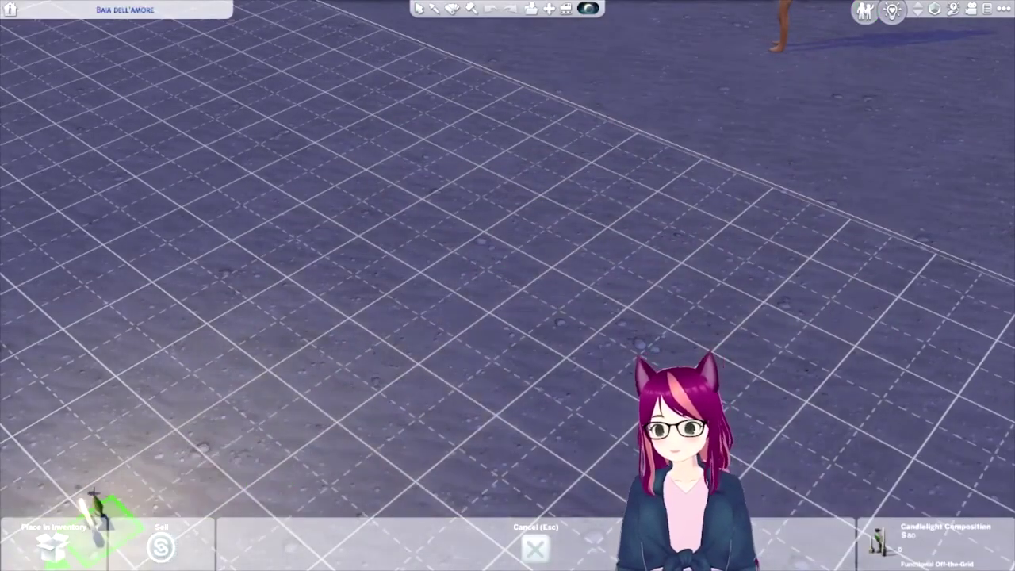
left_click(93, 507)
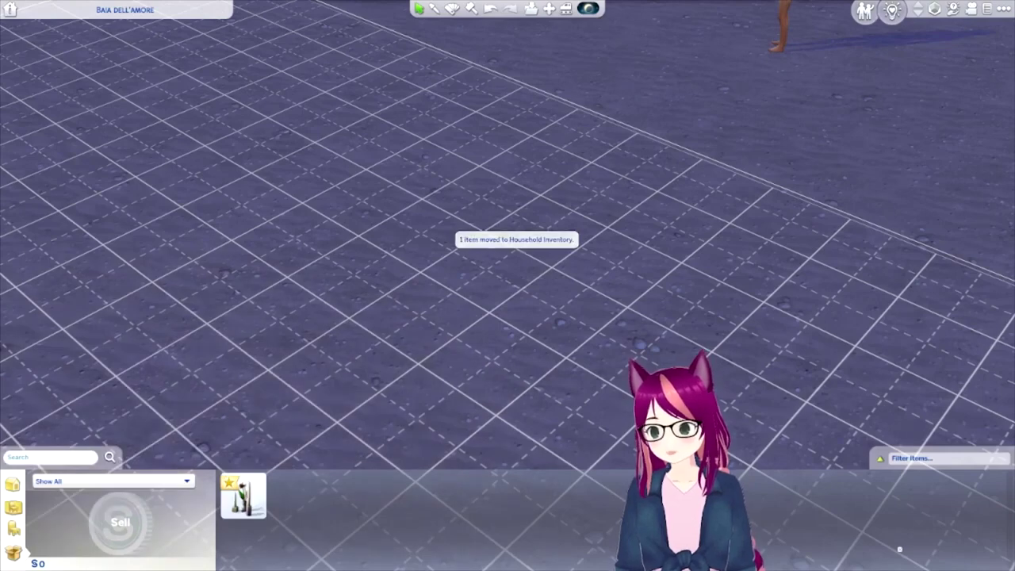
Step: Place the candle from the inventory at a new spot on the sand and return to Live Mode
left_click(243, 496)
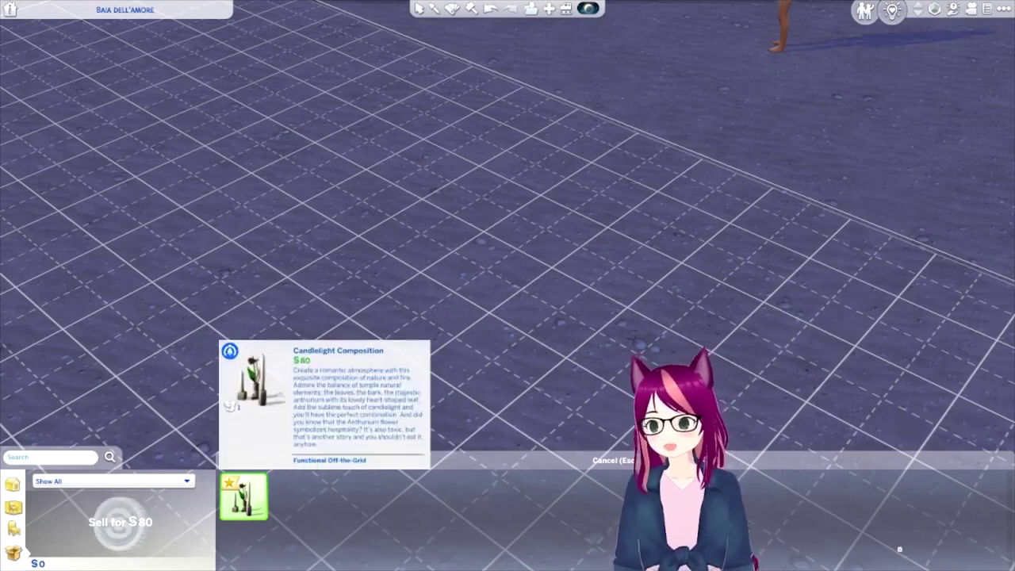
left_click(242, 497)
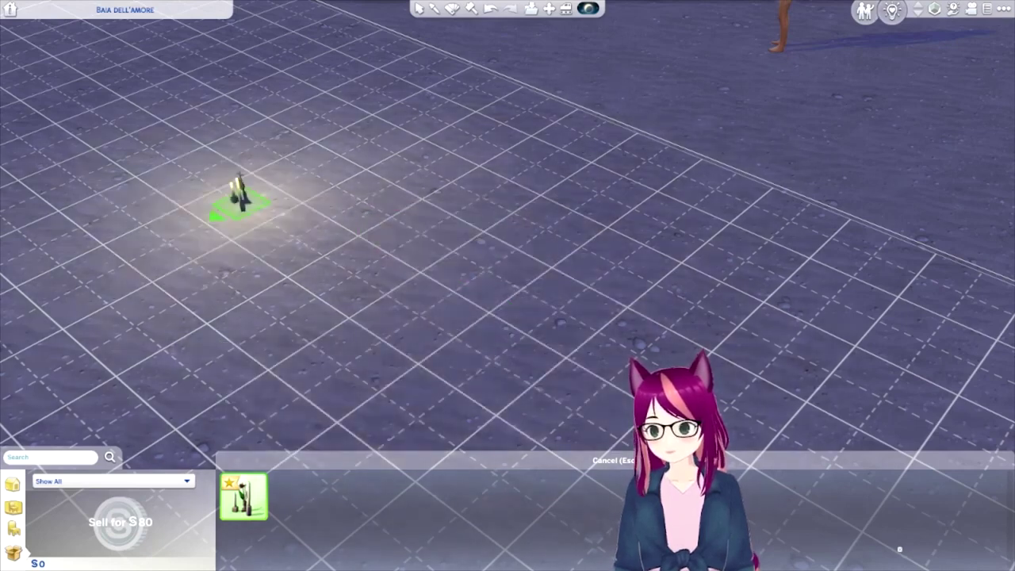
left_click(361, 194)
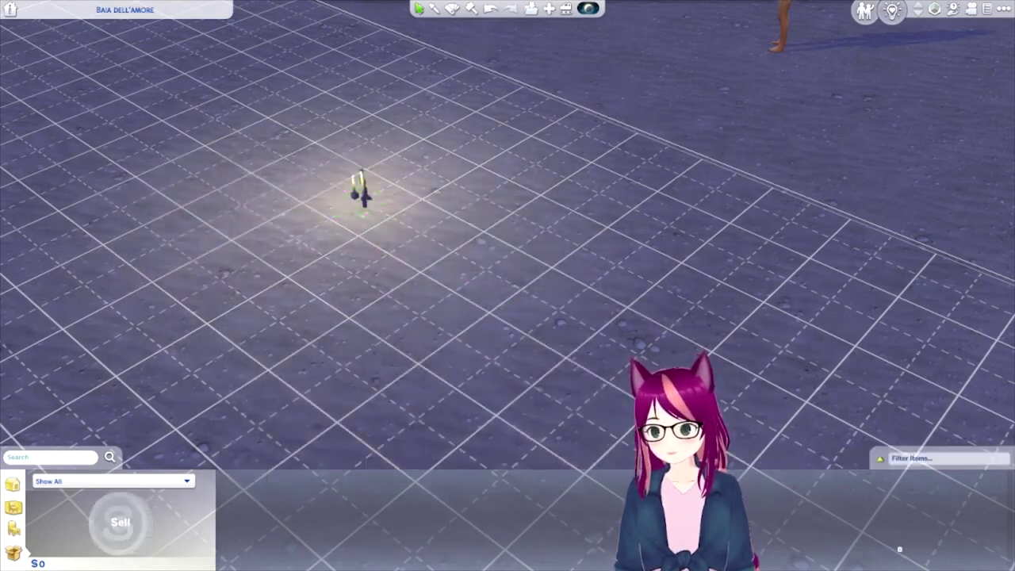
left_click(865, 10)
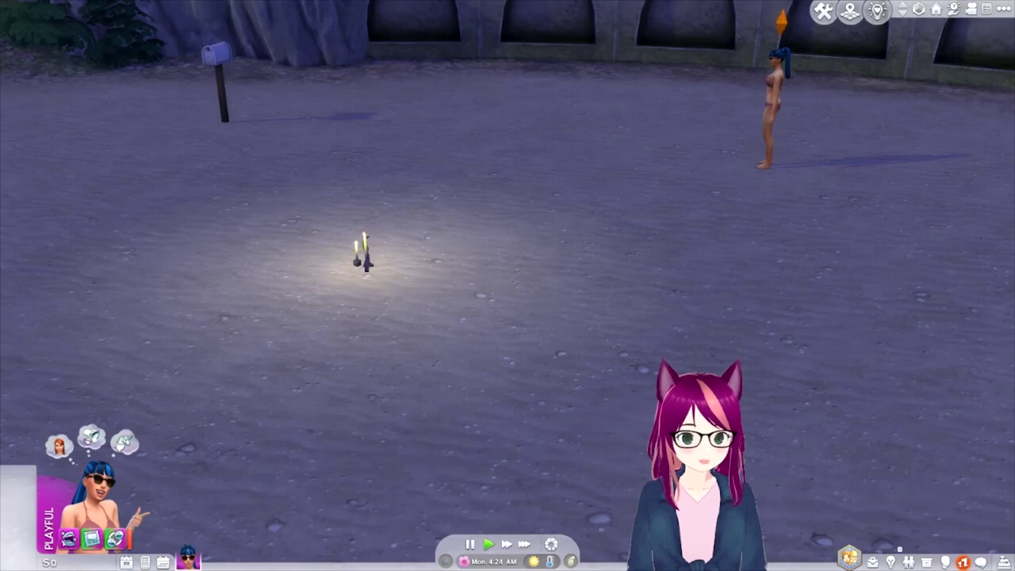
Step: Start buying a retail store, cancel at world selection, and open the candle's interactions
left_click(1004, 562)
left_click(911, 463)
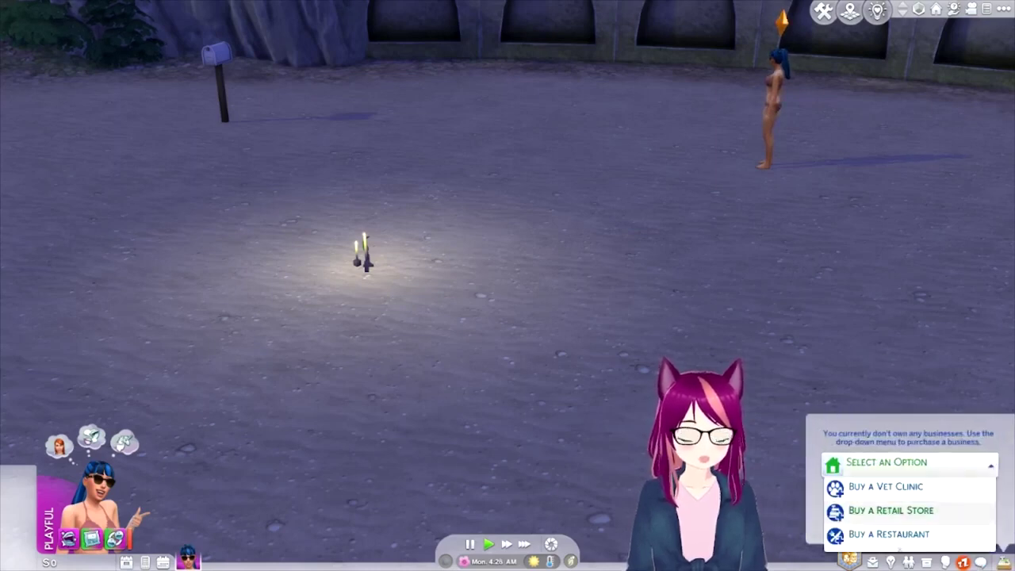
left_click(890, 510)
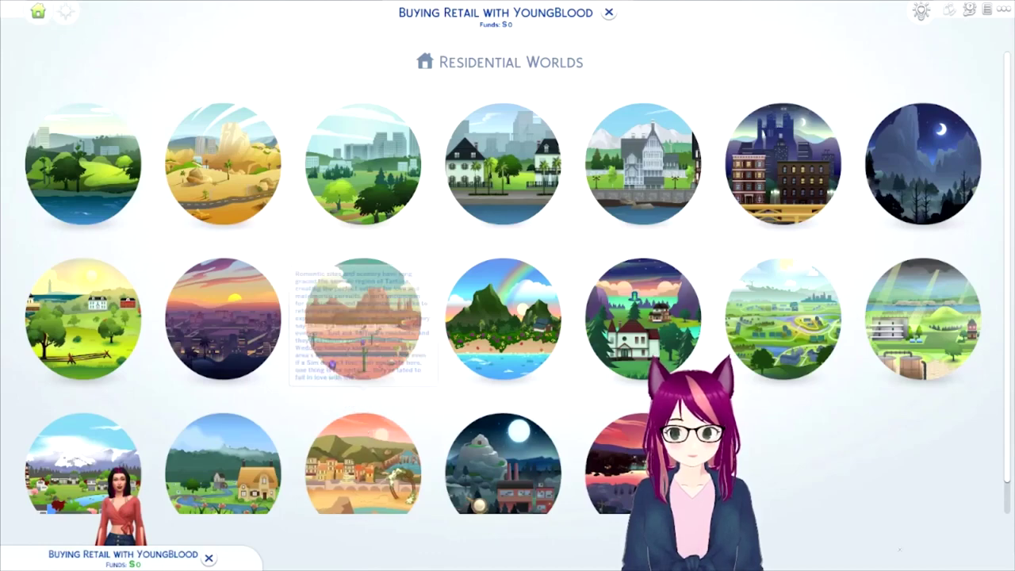
key("Escape")
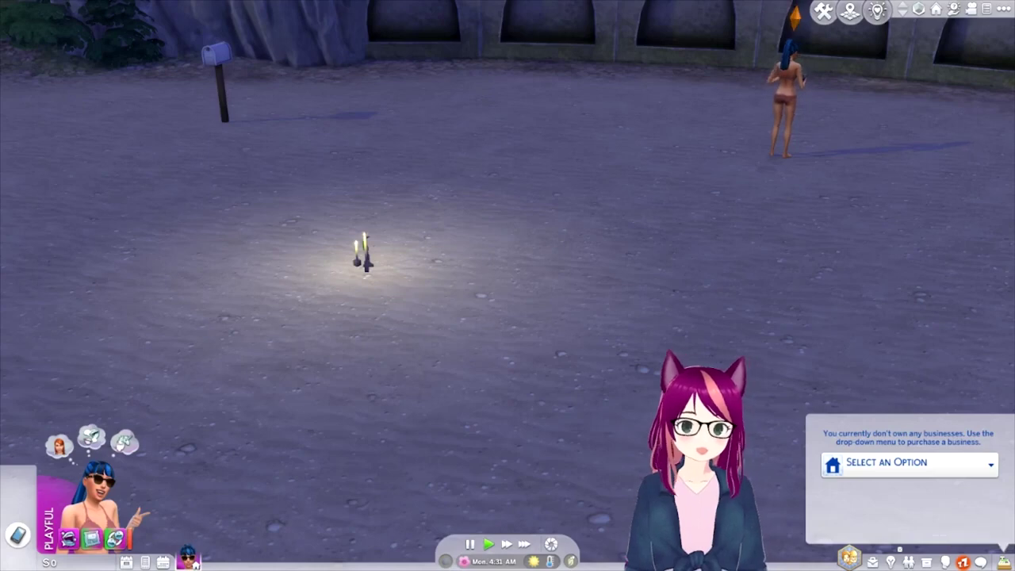
left_click(366, 258)
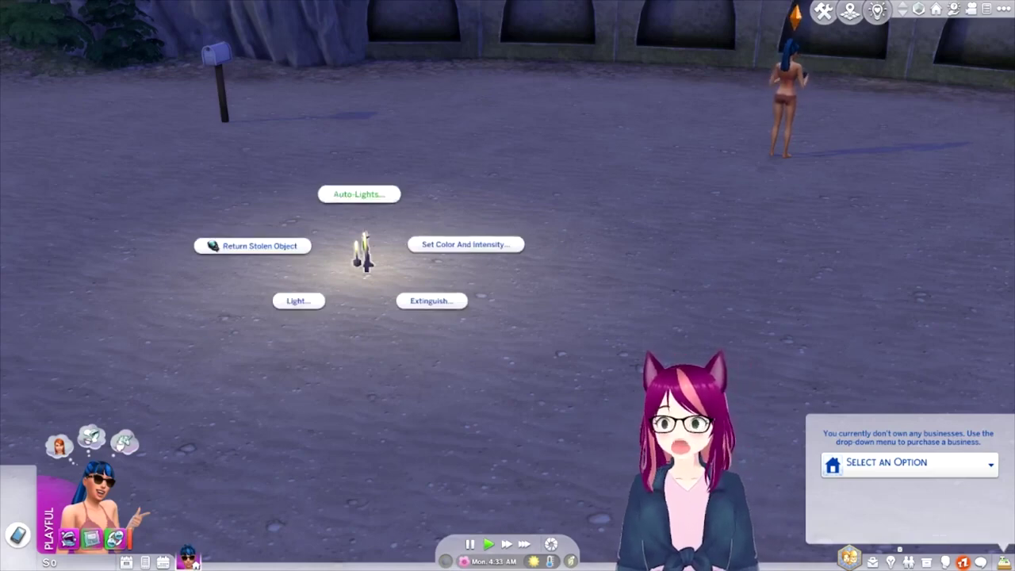
Step: Sell the candlelight composition for $80 and filter the catalog to Comfort items
left_click(825, 11)
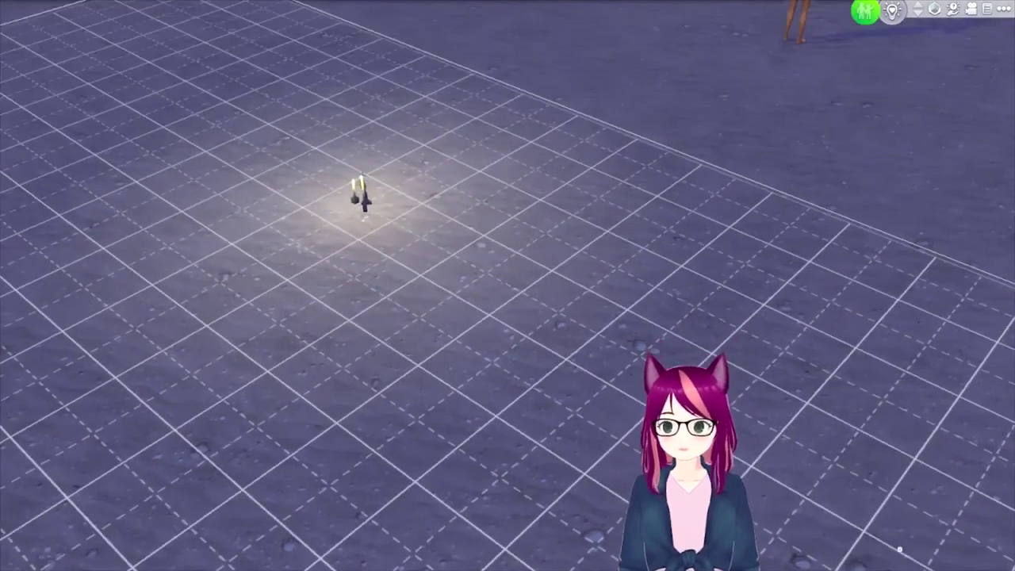
left_click(361, 198)
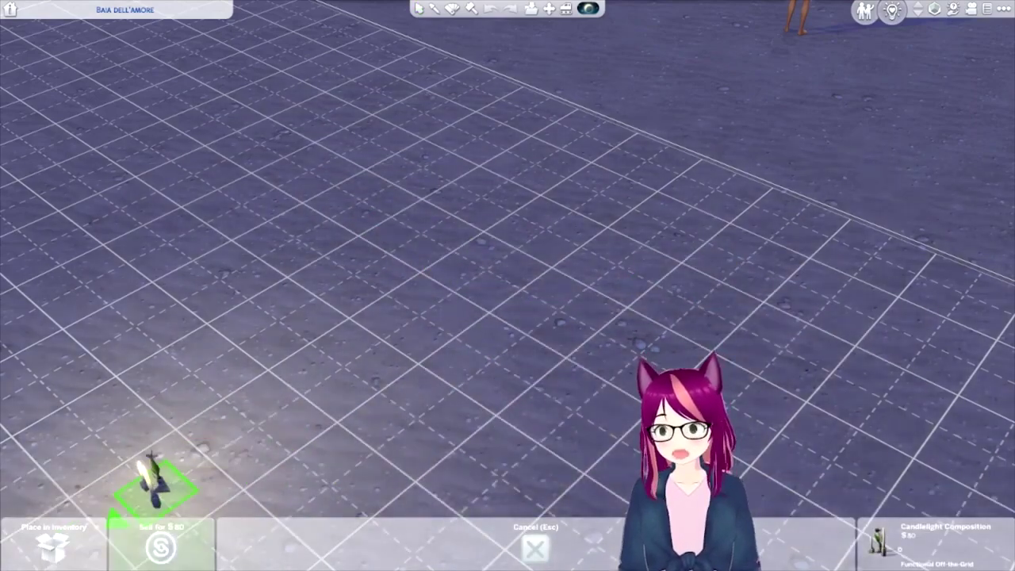
left_click(161, 539)
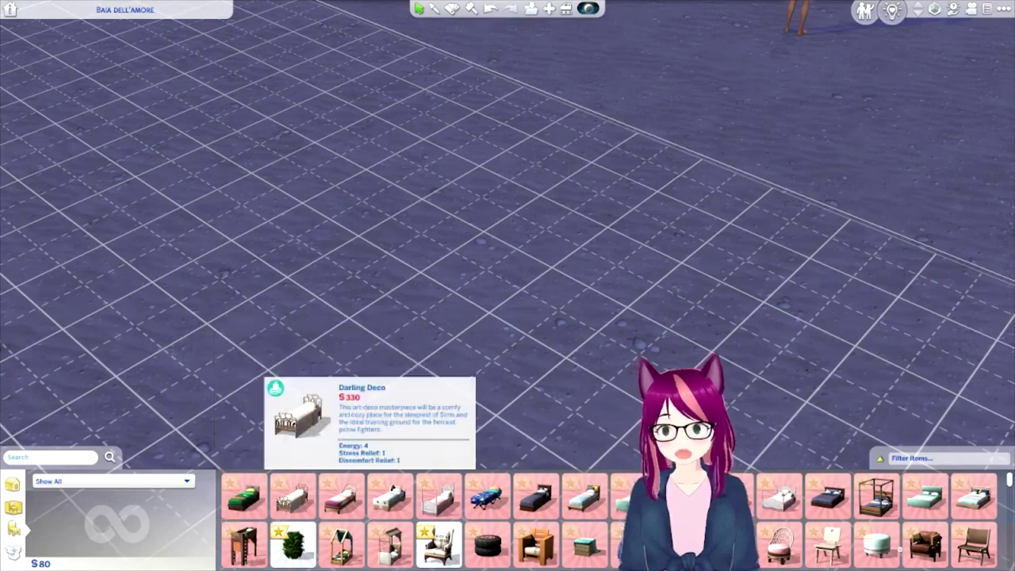
scroll(341, 508, "down", 2)
scroll(341, 527, "down", 1)
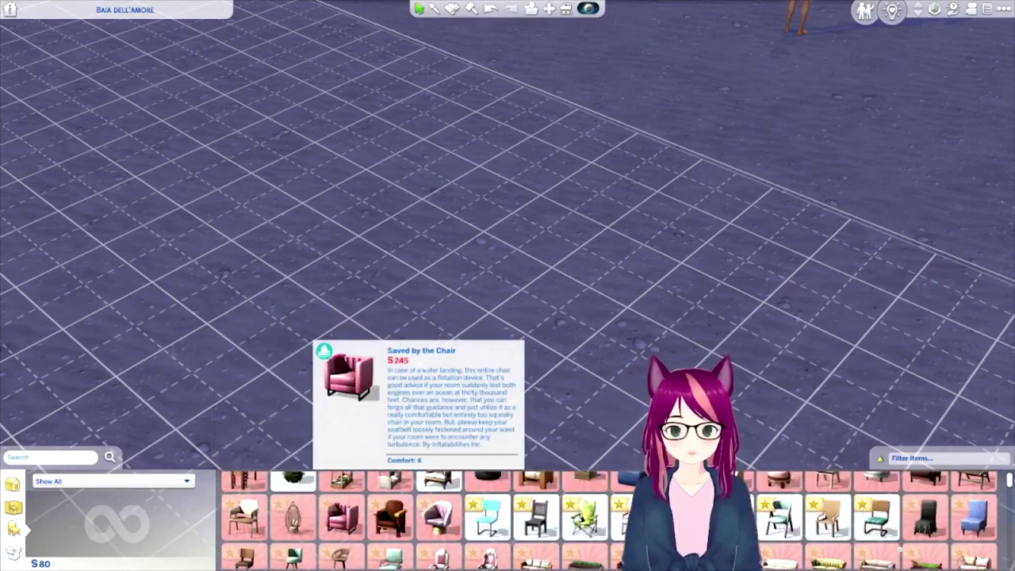
scroll(341, 540, "down", 2)
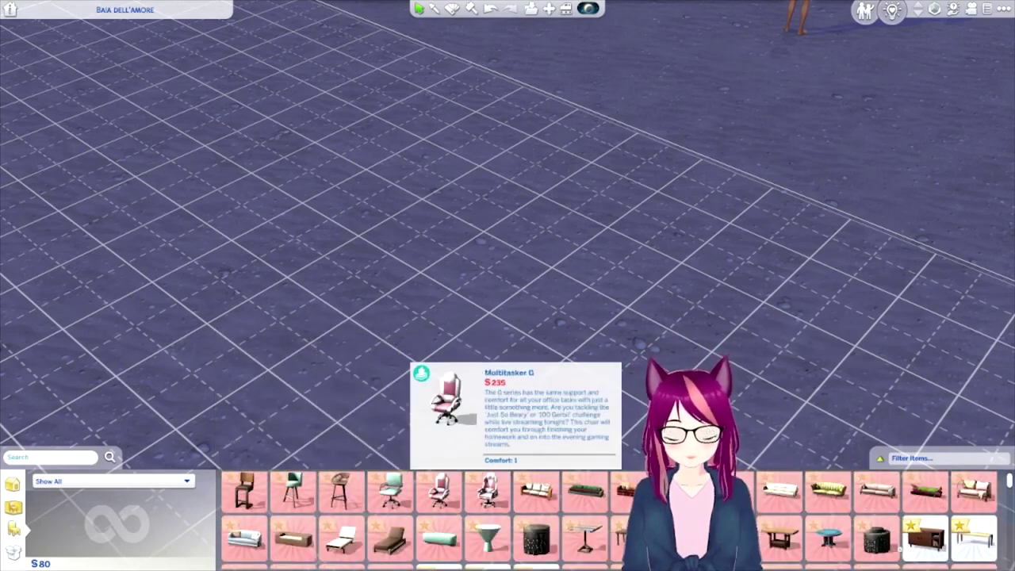
scroll(341, 539, "down", 2)
scroll(444, 524, "down", 2)
left_click(111, 481)
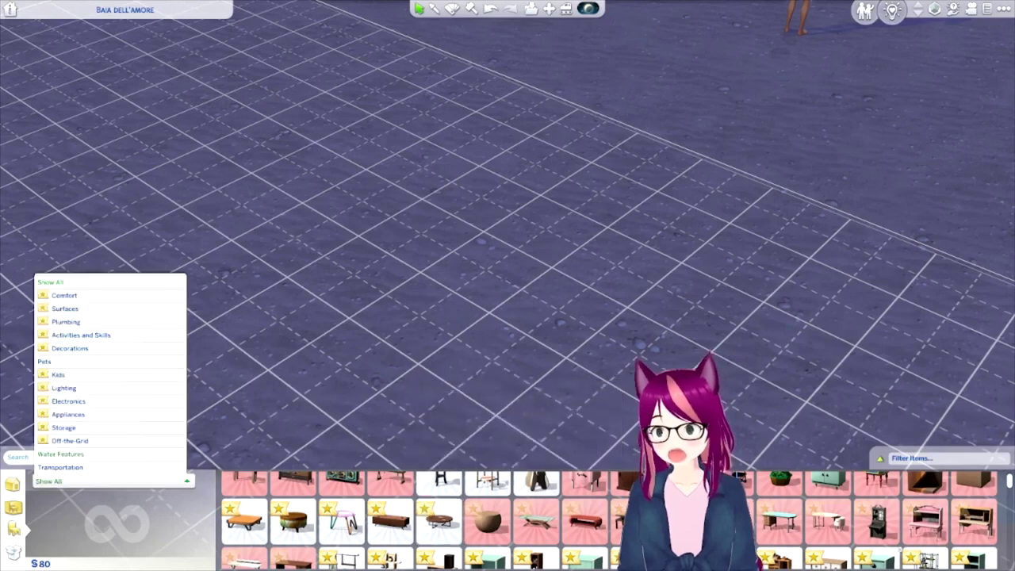
left_click(65, 295)
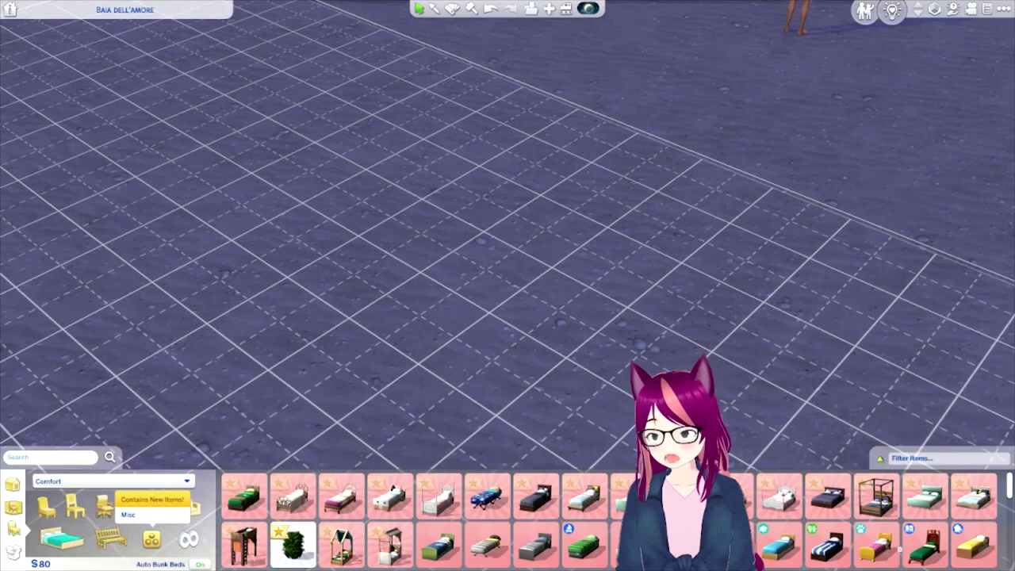
scroll(397, 524, "down", 1)
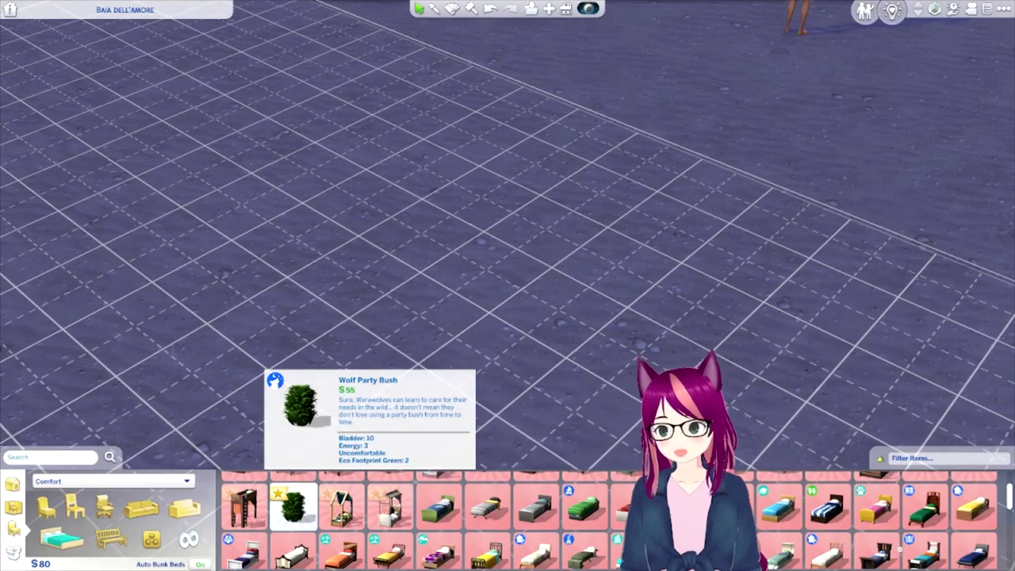
scroll(293, 508, "down", 1)
scroll(293, 507, "down", 1)
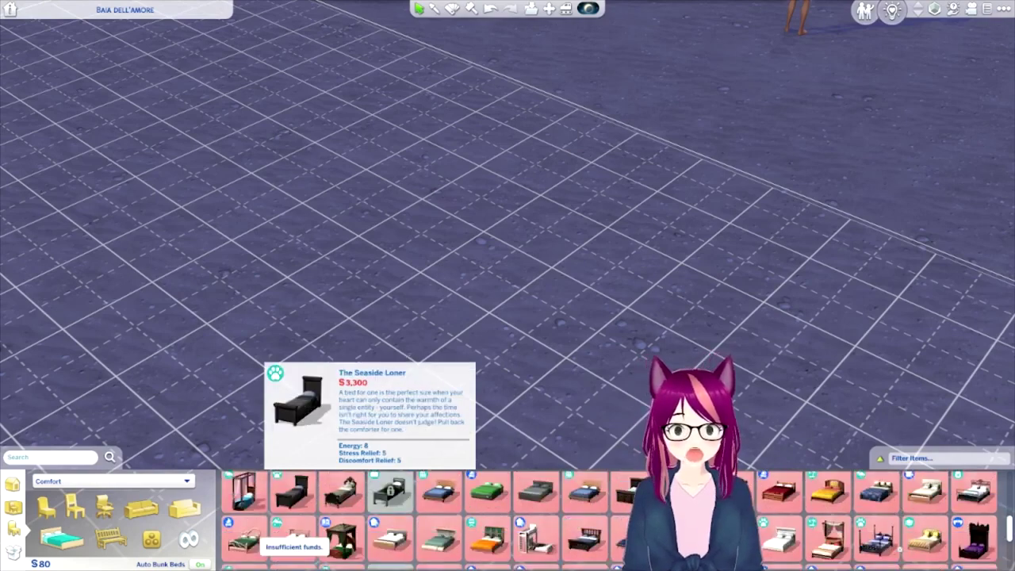
scroll(294, 507, "down", 1)
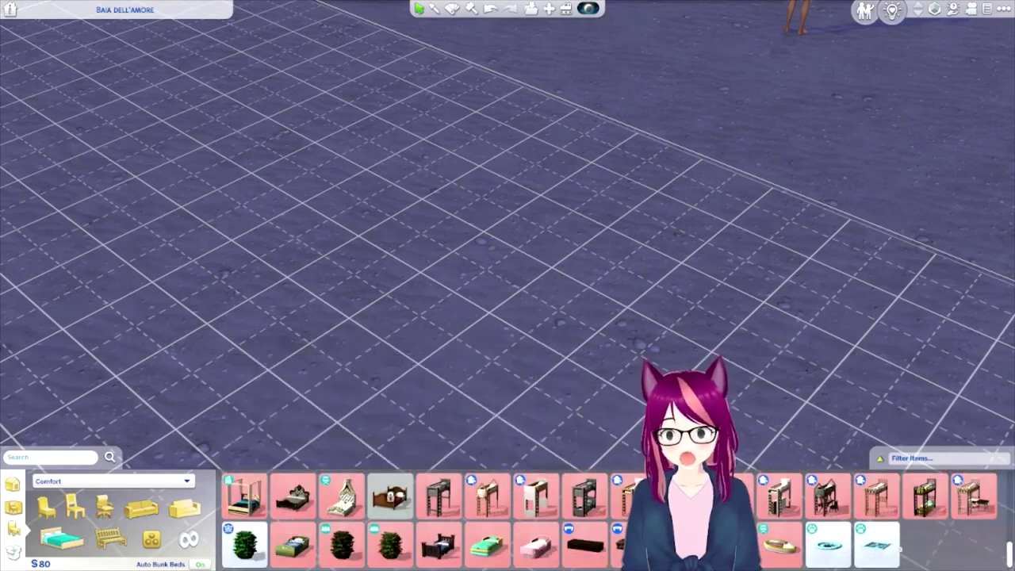